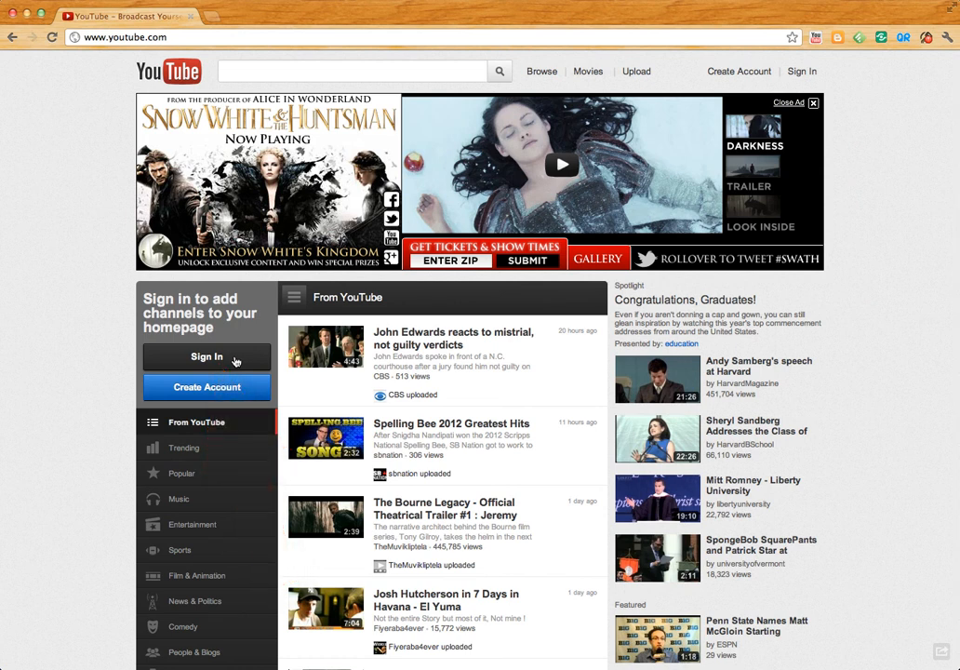
- Sign in to the YouTube account and open the Video Editor through the Video Manager
{"action": "left_click", "coordinate": [800, 73]}
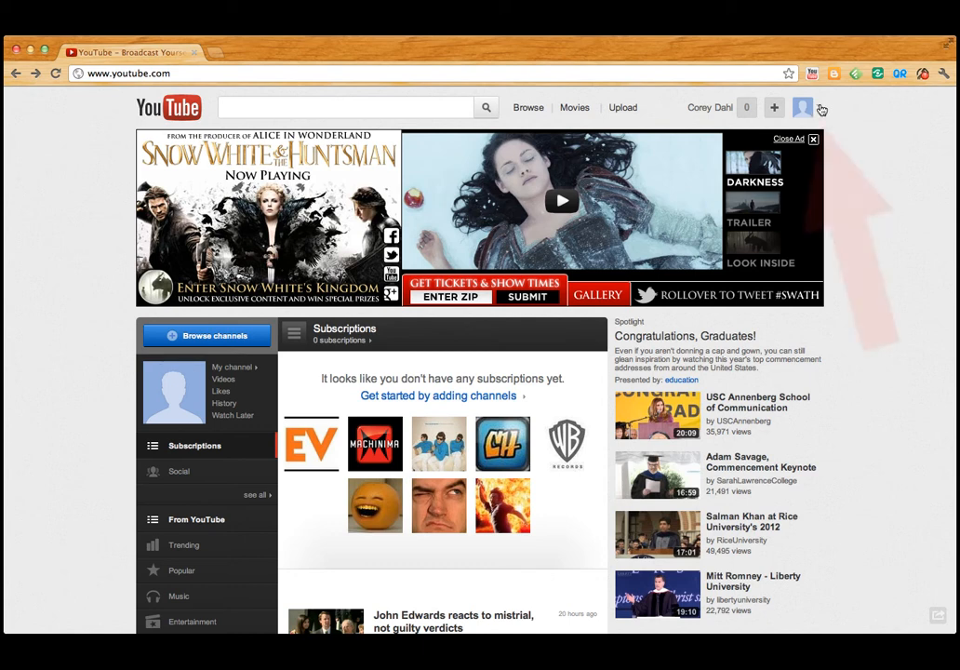
{"action": "left_click", "coordinate": [802, 108]}
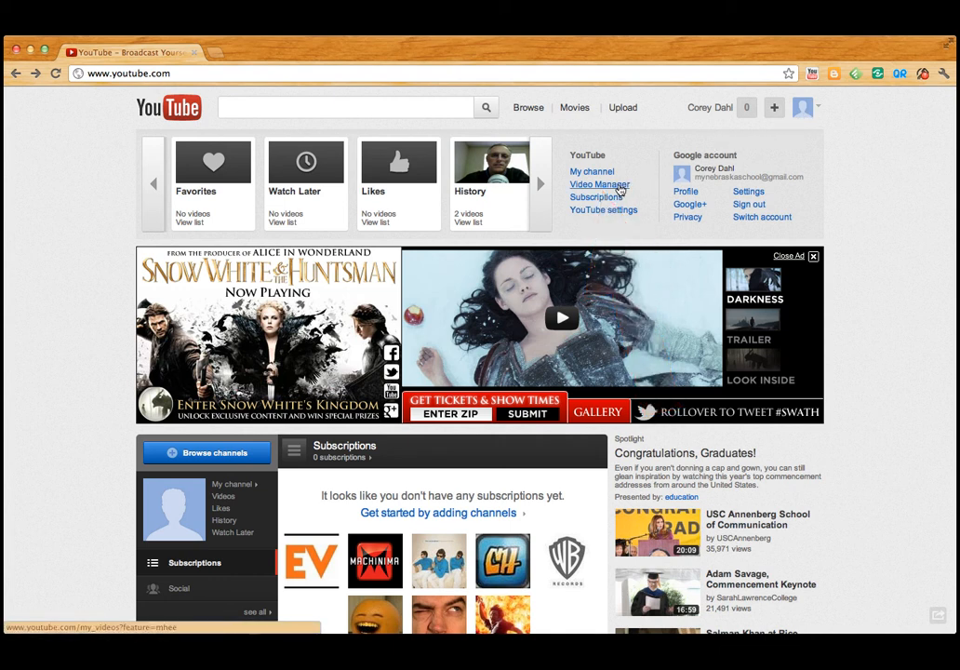
{"action": "left_click", "coordinate": [619, 186]}
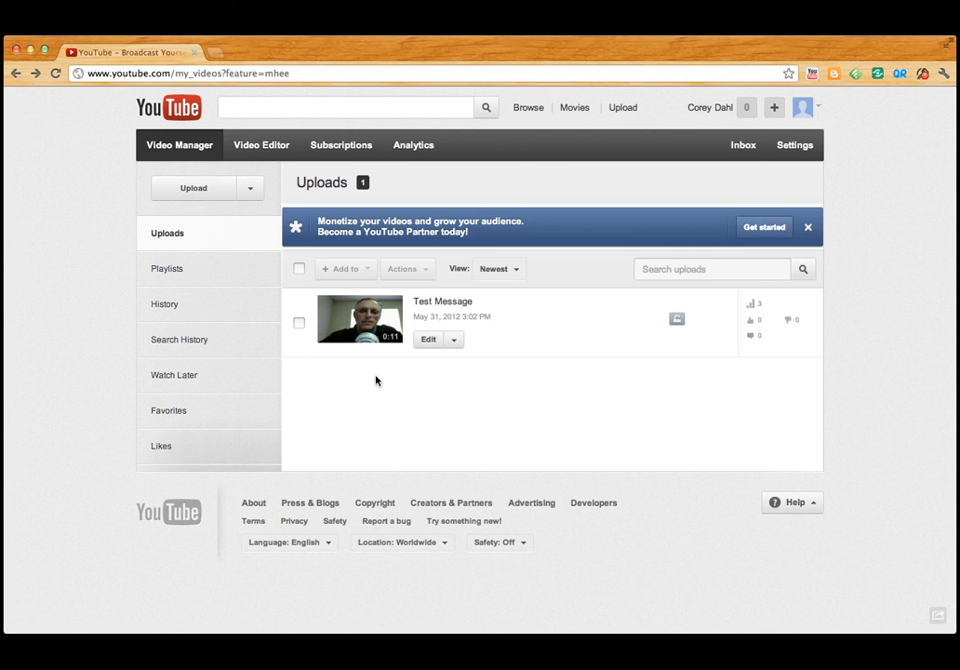
{"action": "left_click", "coordinate": [268, 146]}
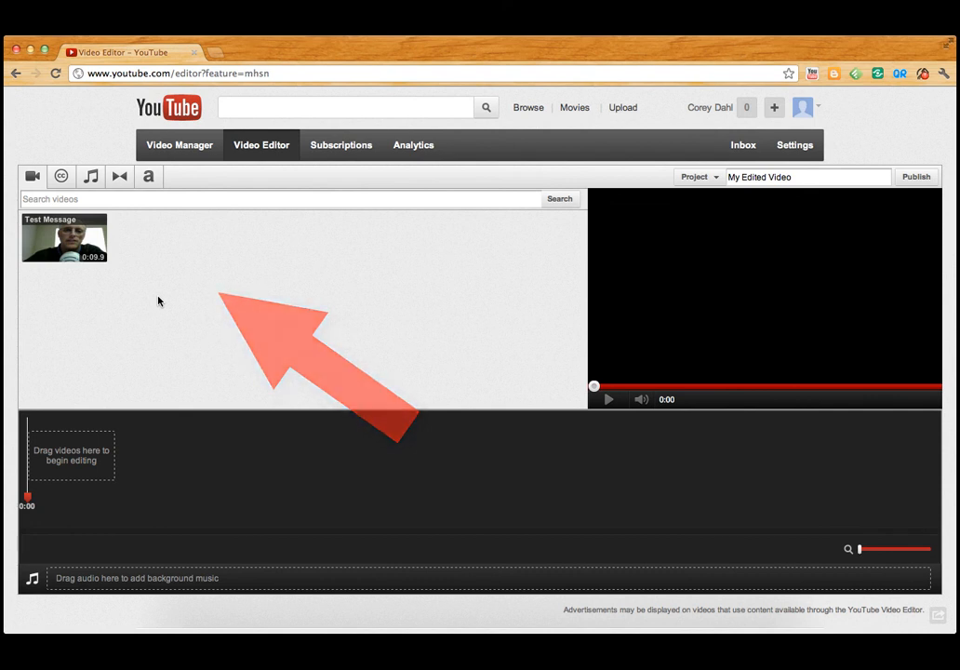
- Place the "Test Message" clip at the start of the editor's empty video timeline
{"action": "mouse_move", "coordinate": [100, 244]}
{"action": "left_click_drag", "start_coordinate": [101, 244], "coordinate": [91, 456]}
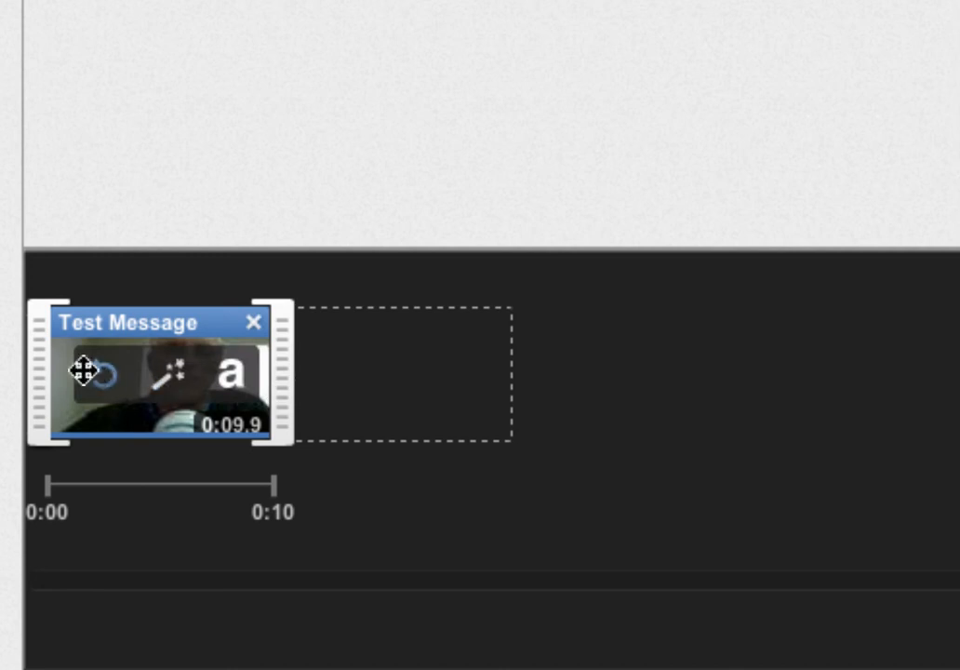
- Try trimming about 1 second off the start of the timeline clip and restore its full length
{"action": "left_click_drag", "start_coordinate": [34, 376], "coordinate": [59, 375]}
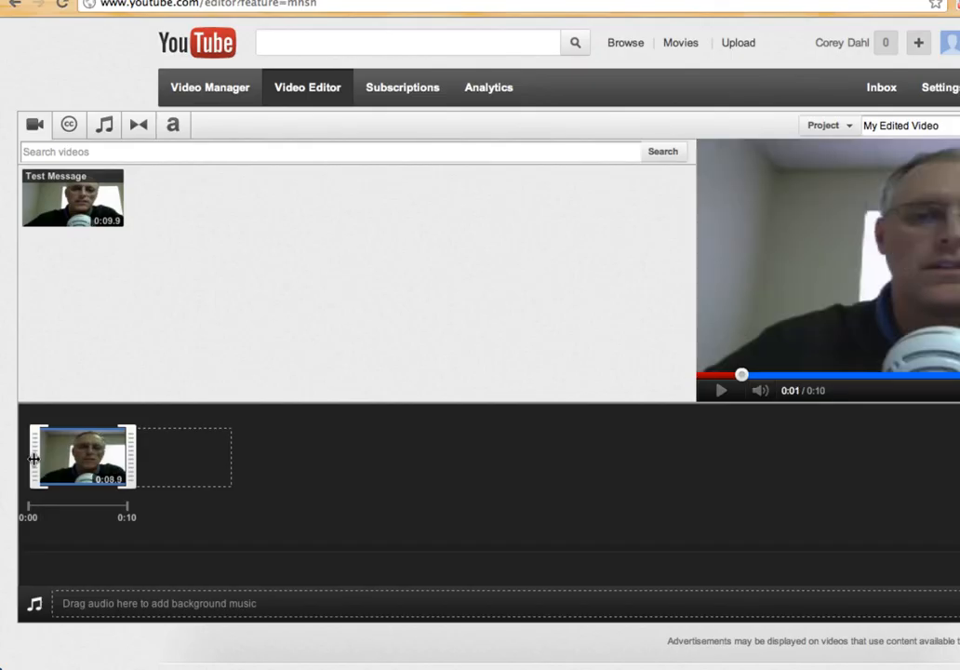
{"action": "left_click_drag", "start_coordinate": [34, 459], "coordinate": [34, 459]}
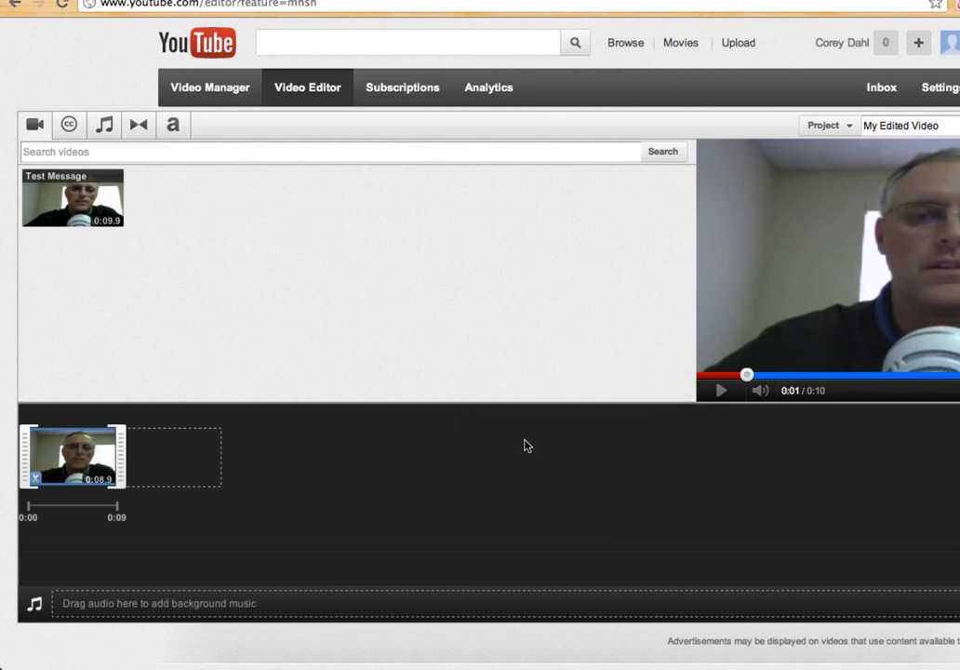
{"action": "left_click_drag", "start_coordinate": [25, 457], "coordinate": [2, 474]}
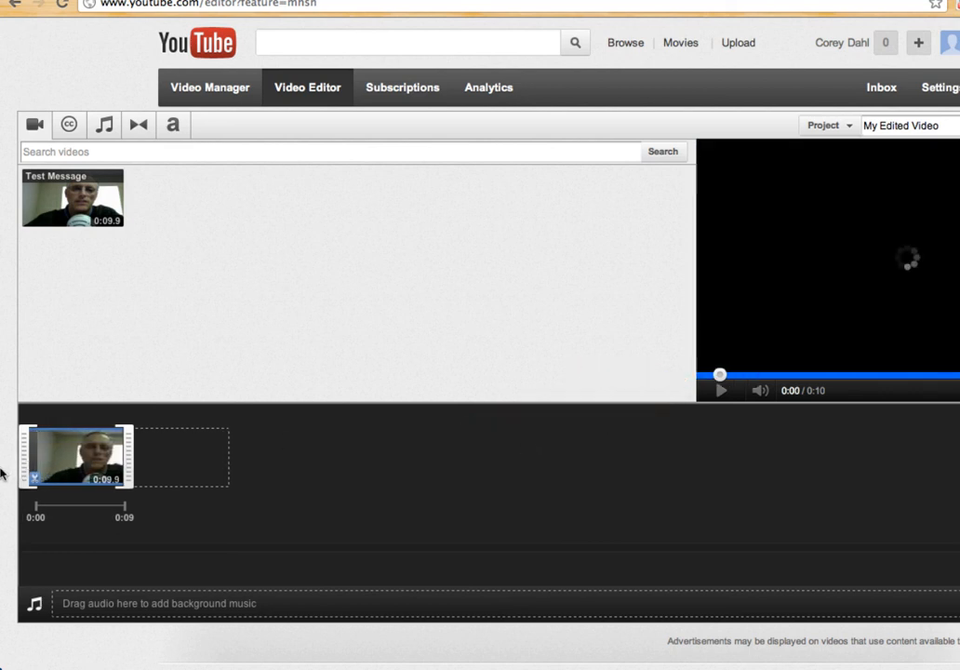
- Trim the end of the "Test Message" clip to a length of about 7.6 seconds and play the result
{"action": "mouse_move", "coordinate": [112, 480]}
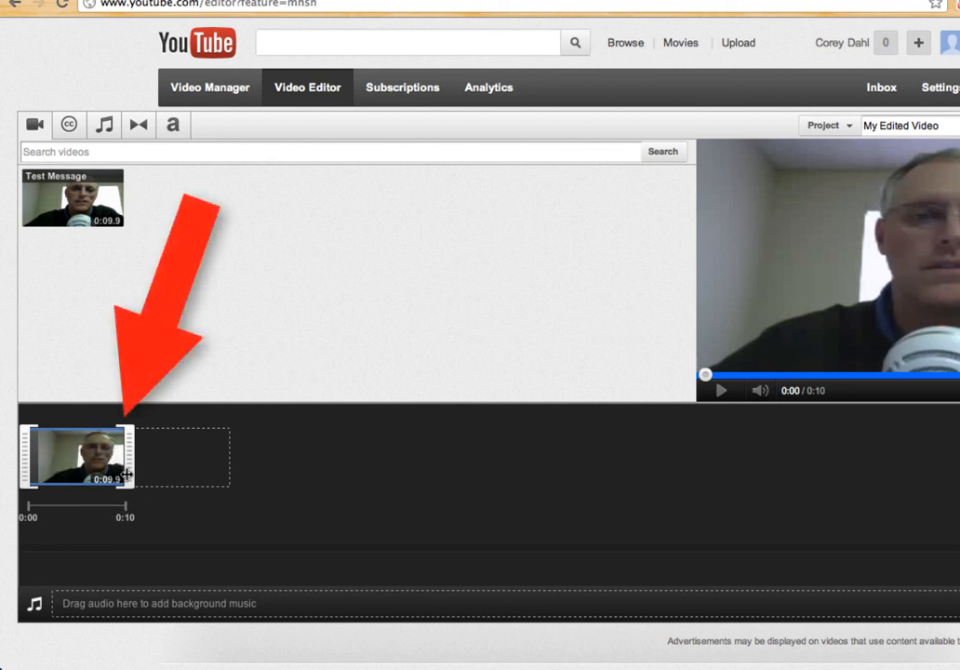
{"action": "left_click_drag", "start_coordinate": [127, 475], "coordinate": [105, 475]}
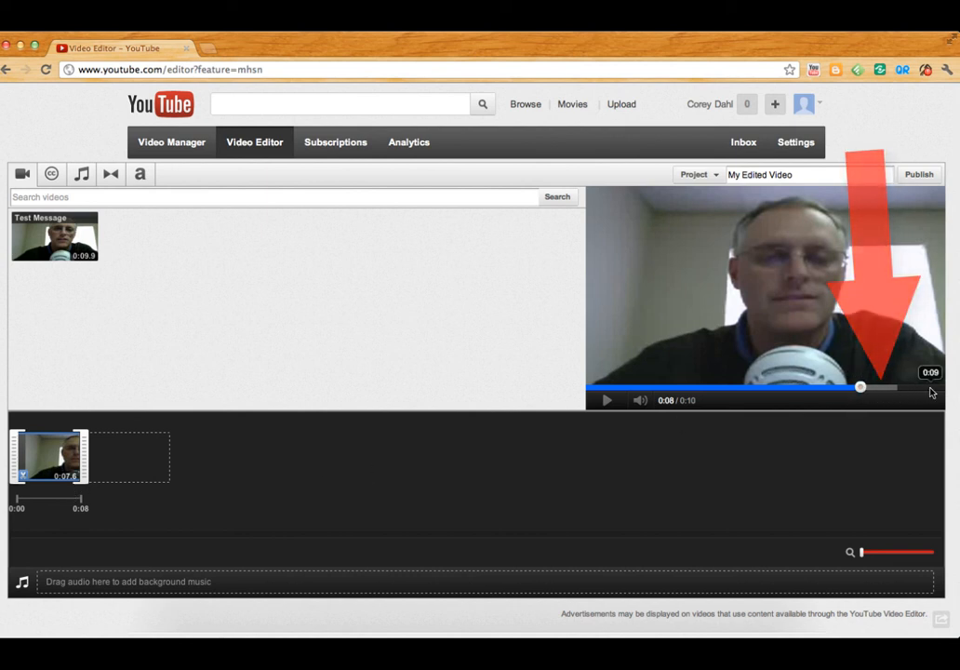
{"action": "left_click", "coordinate": [607, 402]}
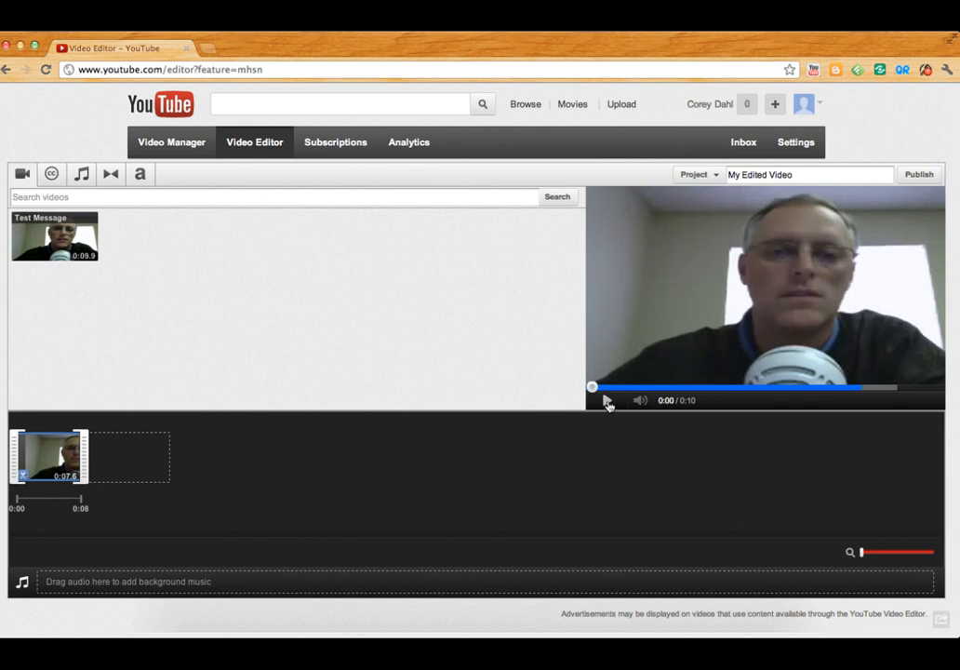
{"action": "left_click", "coordinate": [606, 402]}
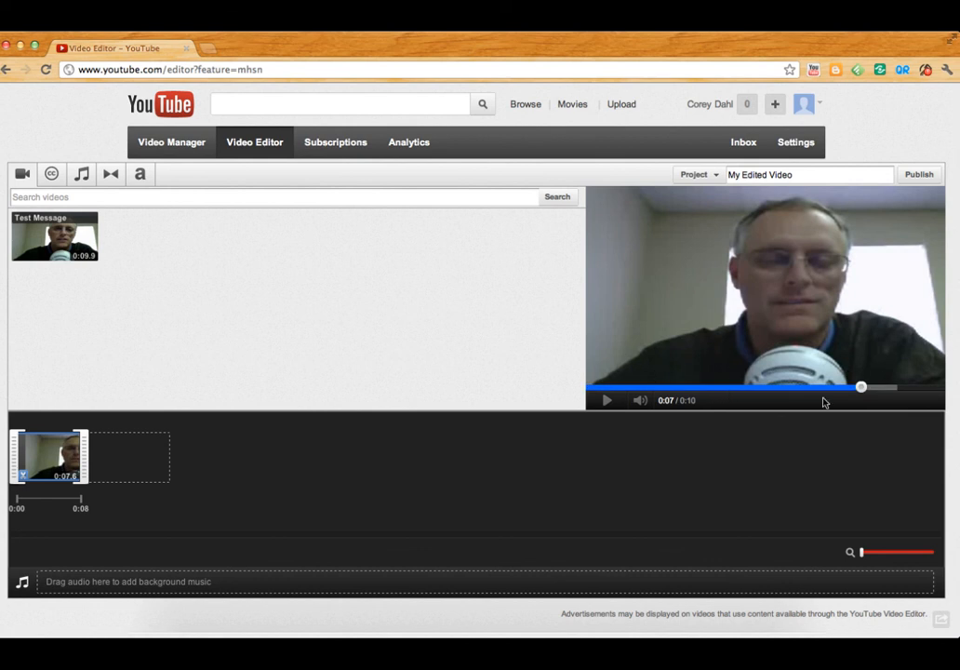
- Extend the end of the trimmed clip to a length of about 8.0 seconds and play it to check the ending
{"action": "left_click", "coordinate": [863, 390]}
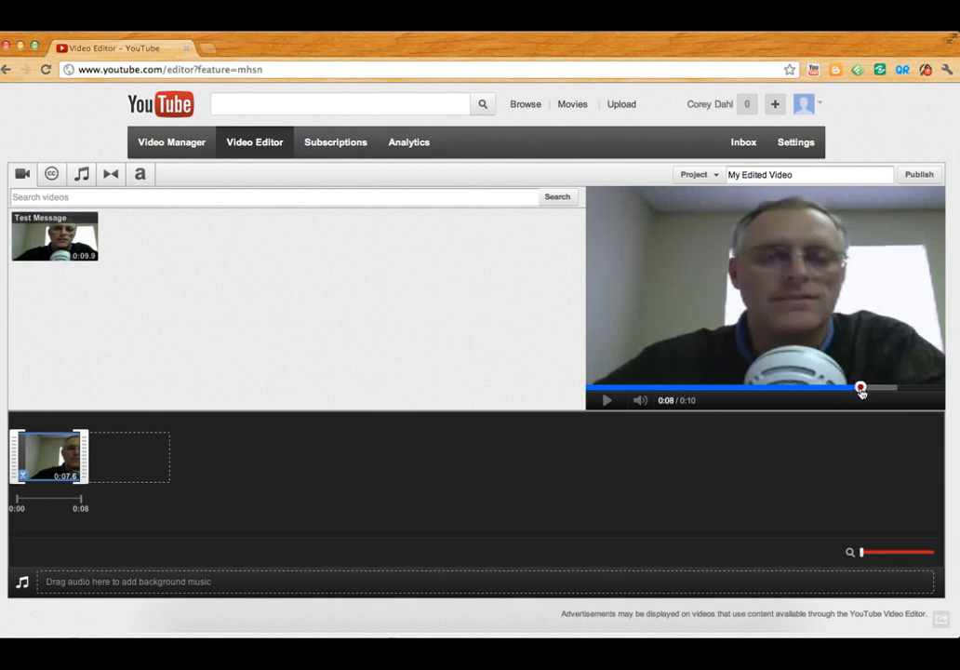
{"action": "left_click_drag", "start_coordinate": [861, 389], "coordinate": [866, 389]}
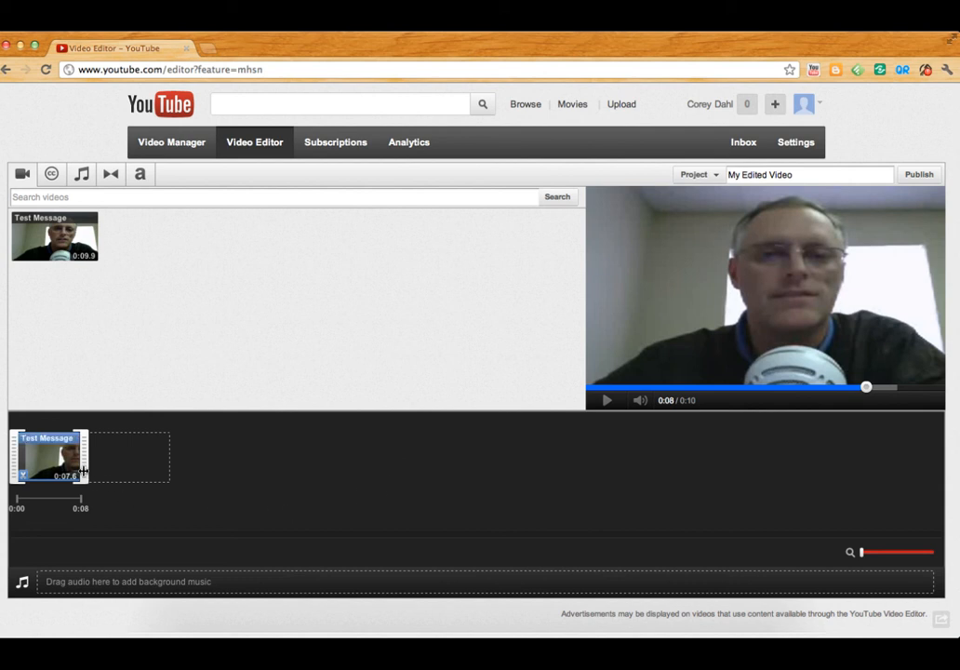
{"action": "left_click_drag", "start_coordinate": [83, 472], "coordinate": [87, 472]}
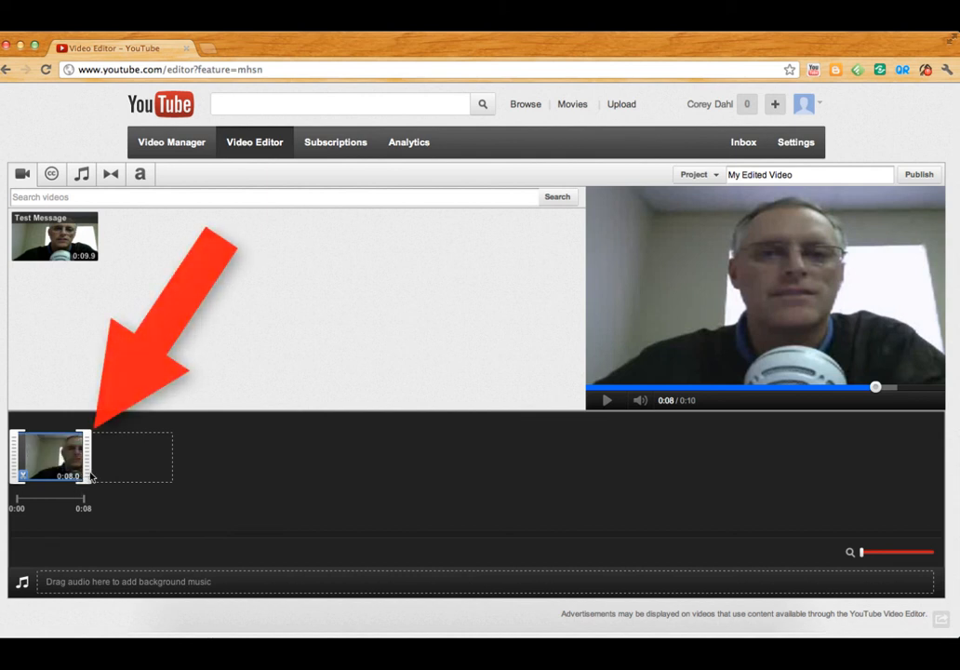
{"action": "left_click", "coordinate": [607, 400]}
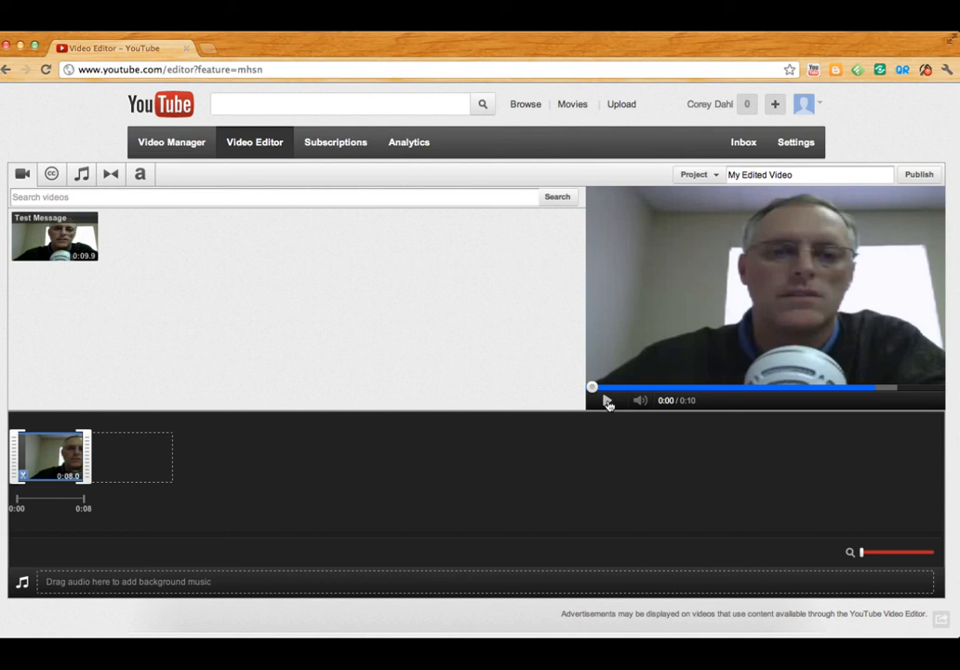
{"action": "left_click", "coordinate": [607, 400]}
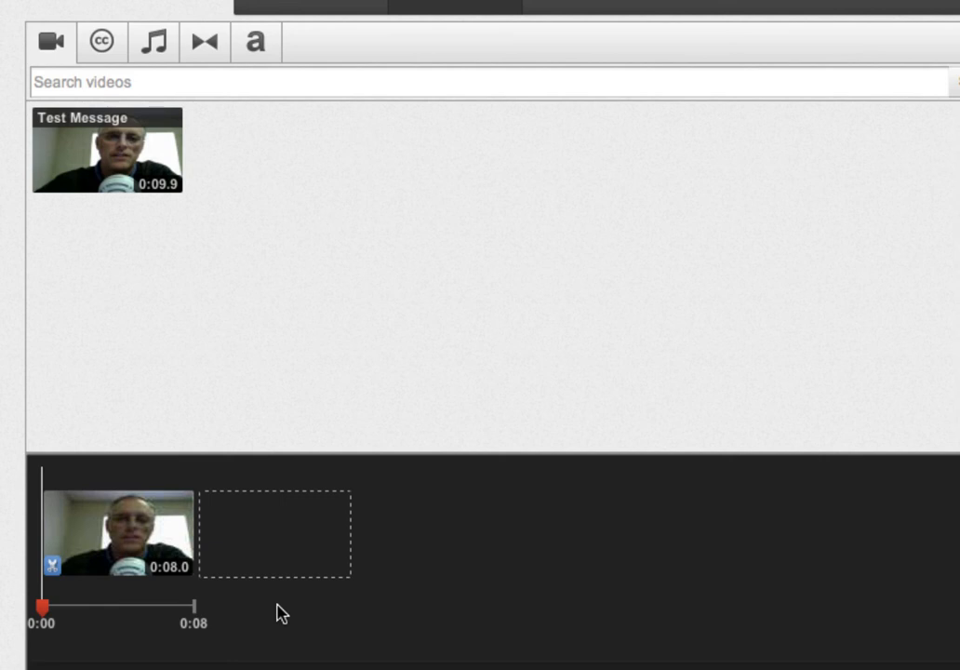
- Add a Banner title to the timeline clip and set its text to "Test Message"
{"action": "left_click", "coordinate": [261, 59]}
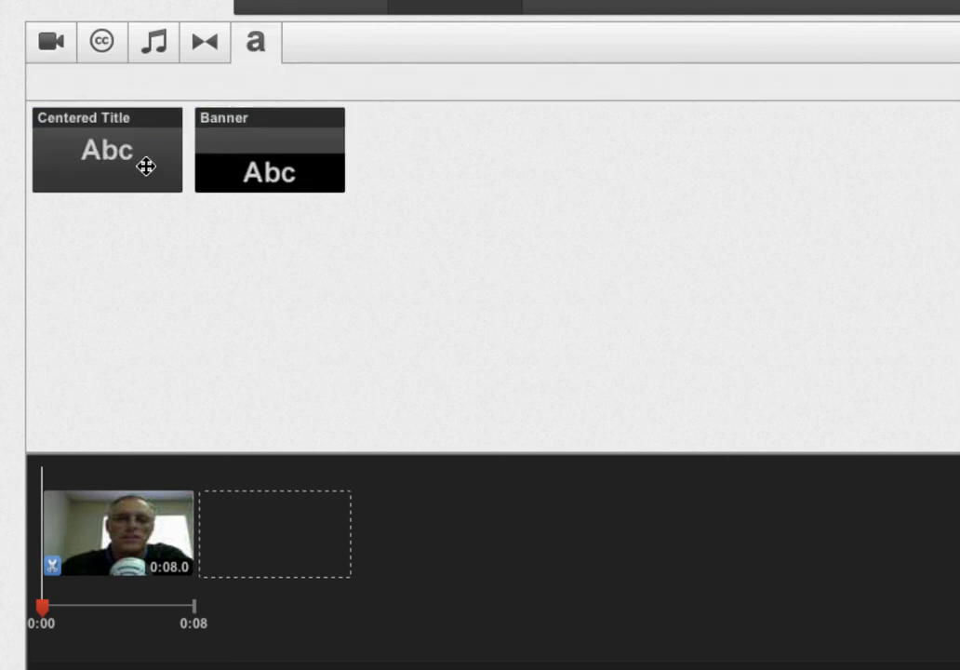
{"action": "left_click_drag", "start_coordinate": [271, 170], "coordinate": [135, 586]}
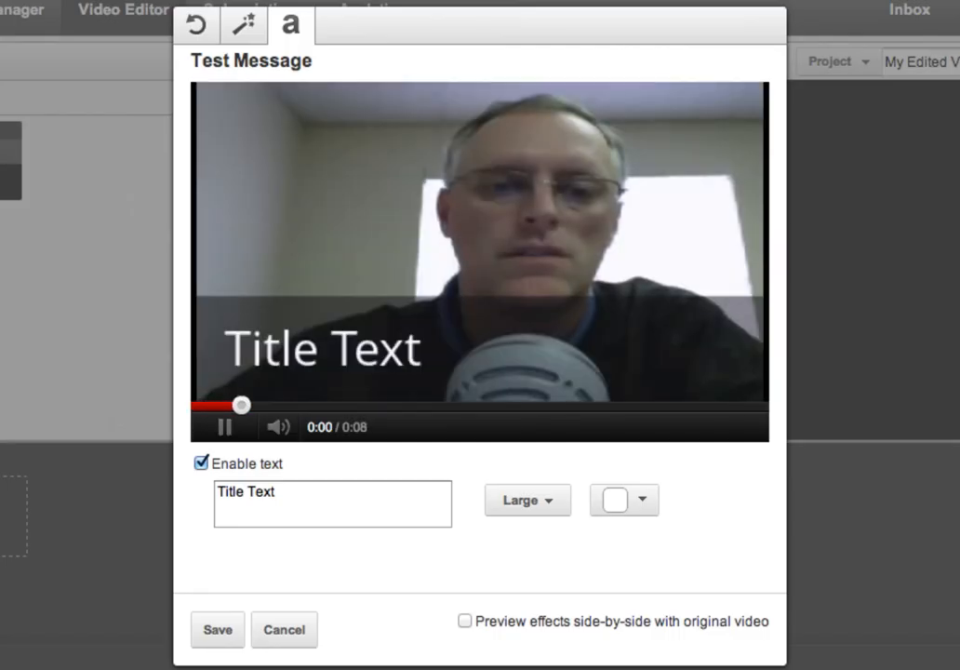
{"action": "left_click", "coordinate": [225, 427]}
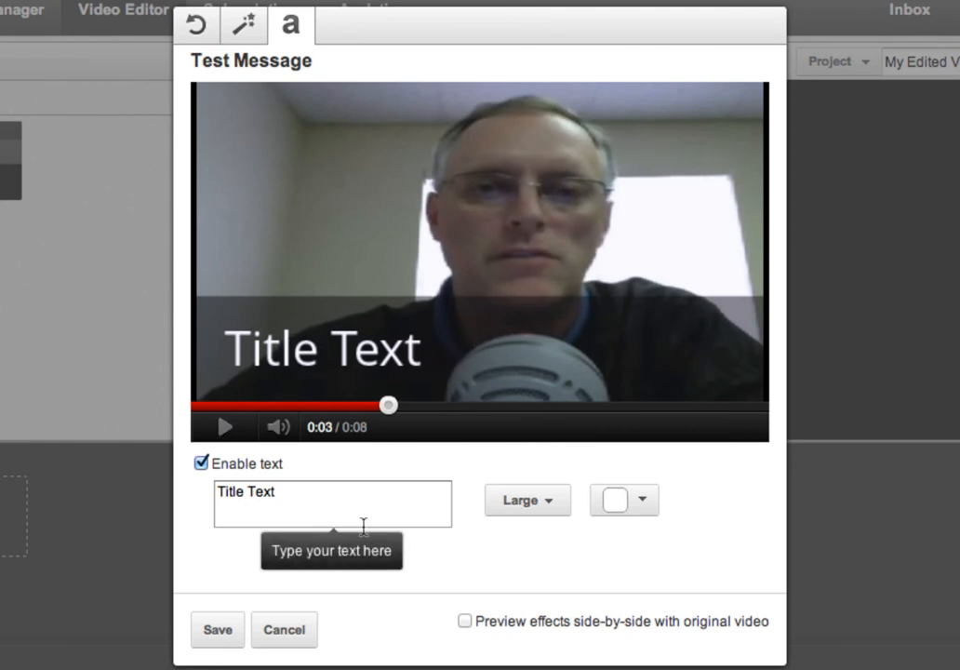
{"action": "left_click", "coordinate": [292, 490]}
{"action": "key", "text": "ctrl+a"}
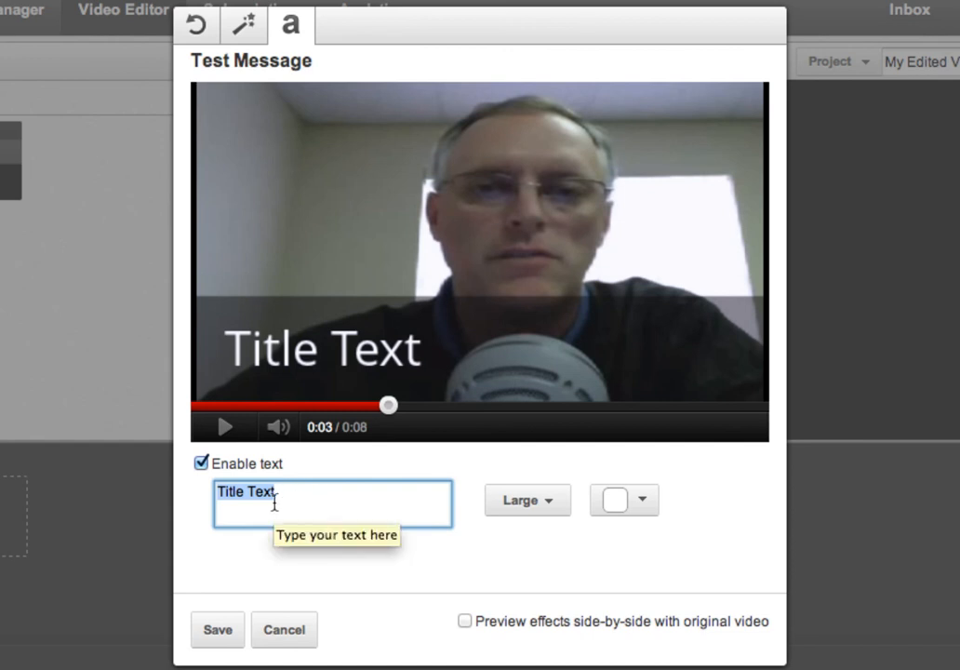
{"action": "type", "text": "Test Mes"}
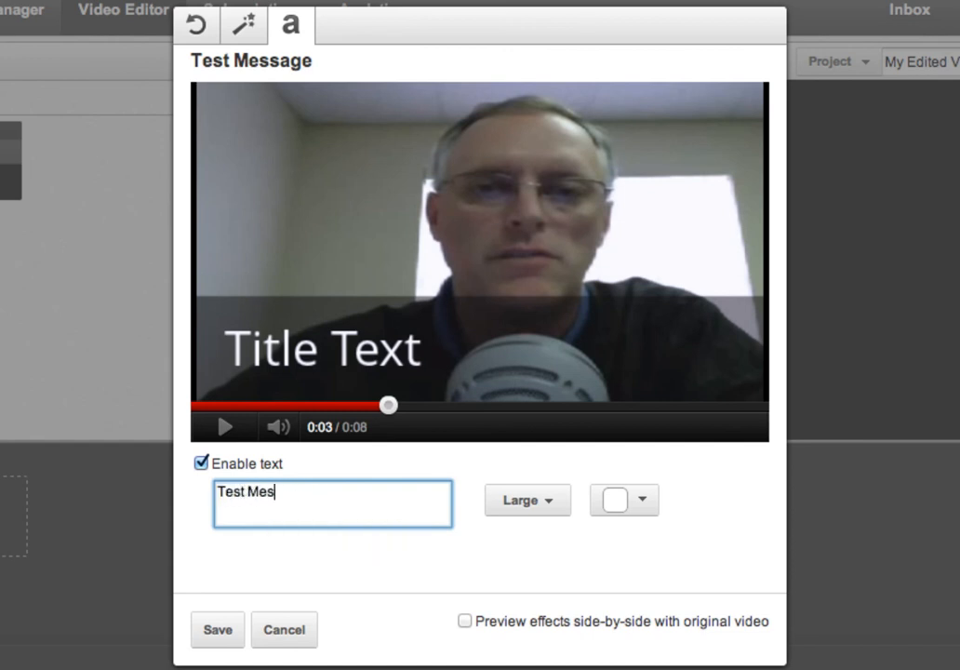
{"action": "type", "text": "sage"}
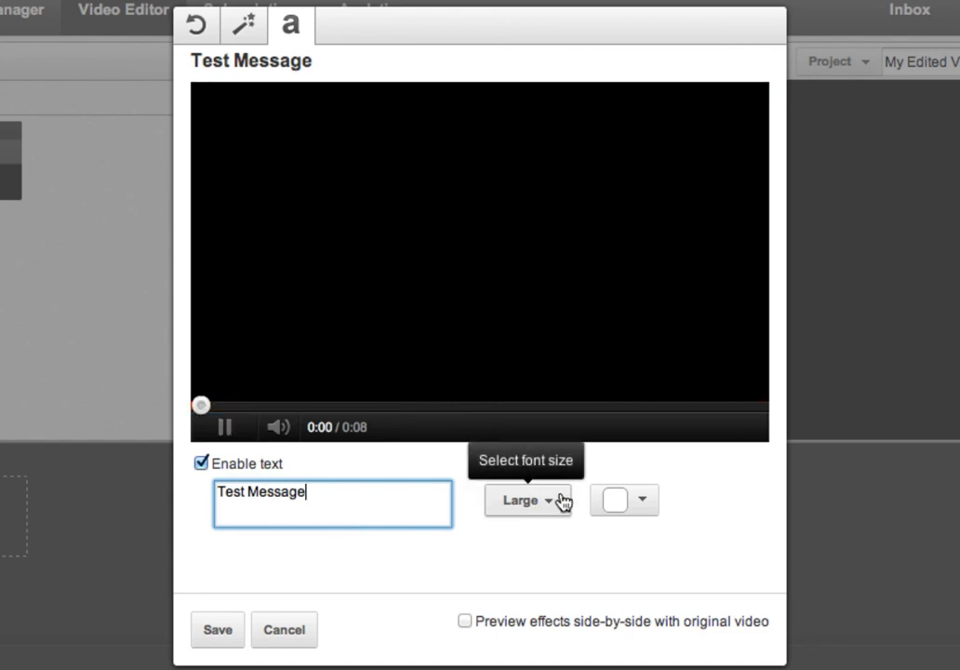
- Set the banner title's font size to Medium and save the text settings
{"action": "left_click", "coordinate": [553, 506]}
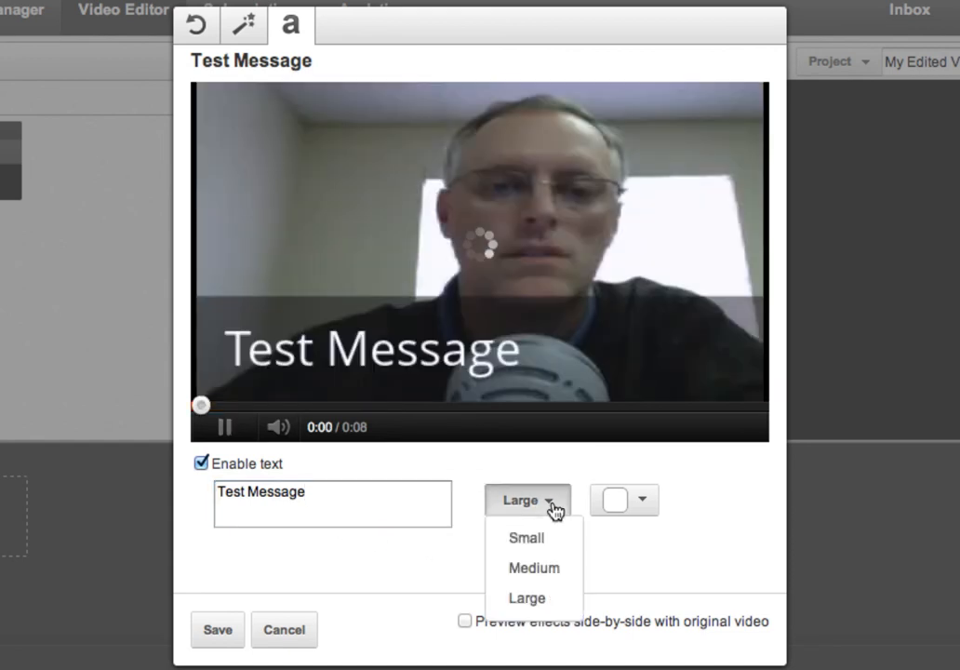
{"action": "left_click", "coordinate": [557, 568]}
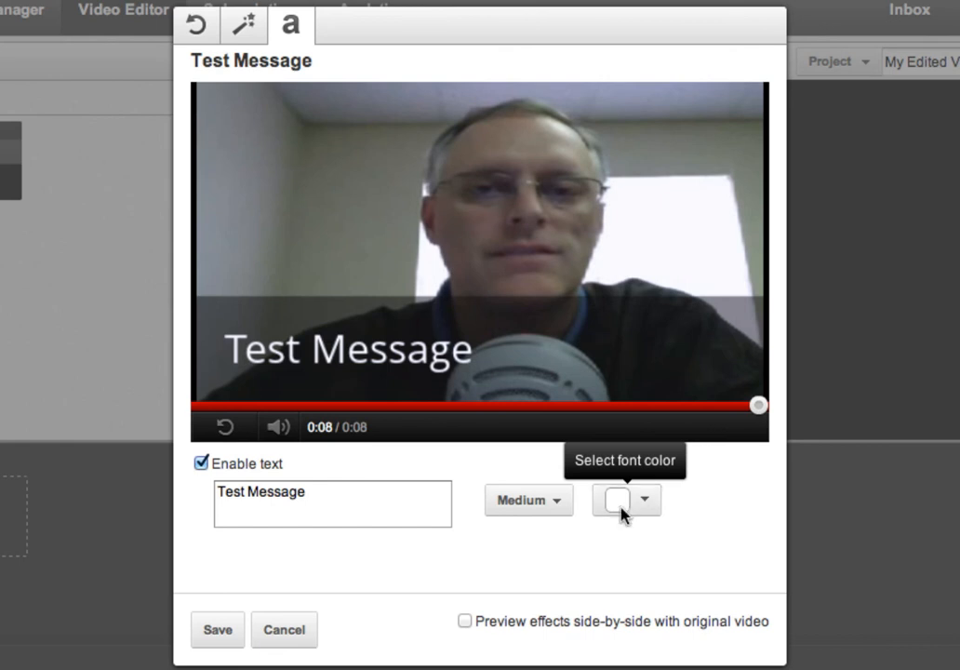
{"action": "left_click", "coordinate": [219, 633]}
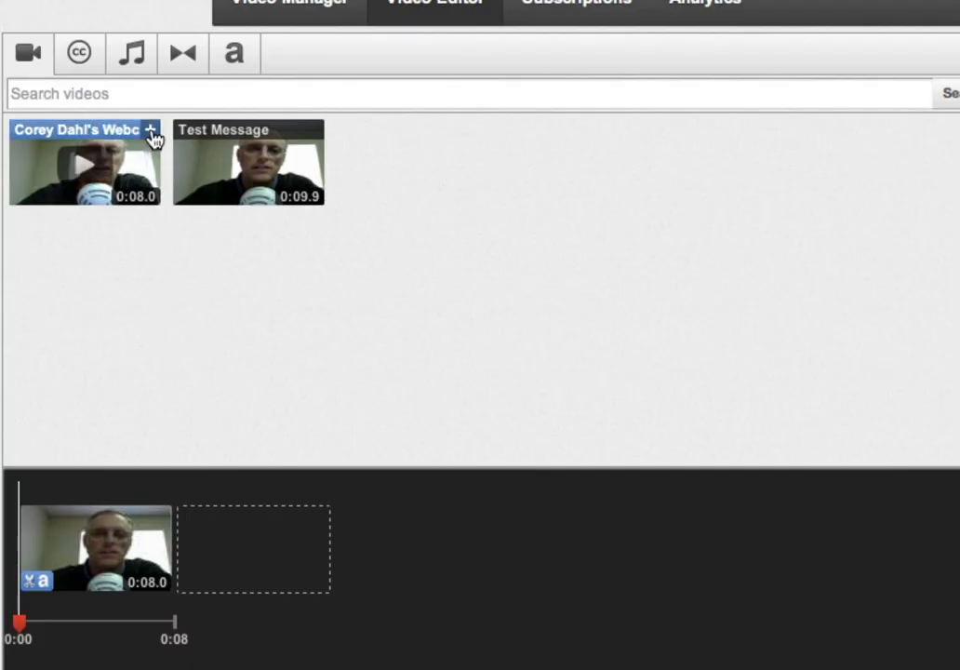
- Add the 0:08.0 webcam clip to the timeline after the titled clip and preview the combined project
{"action": "left_click", "coordinate": [151, 131]}
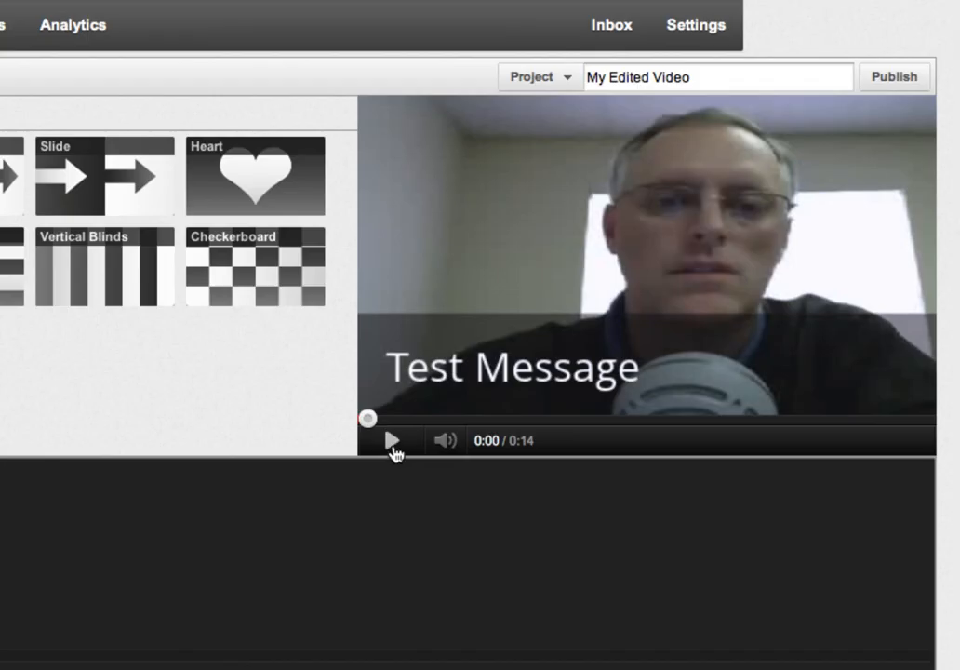
{"action": "left_click", "coordinate": [391, 441]}
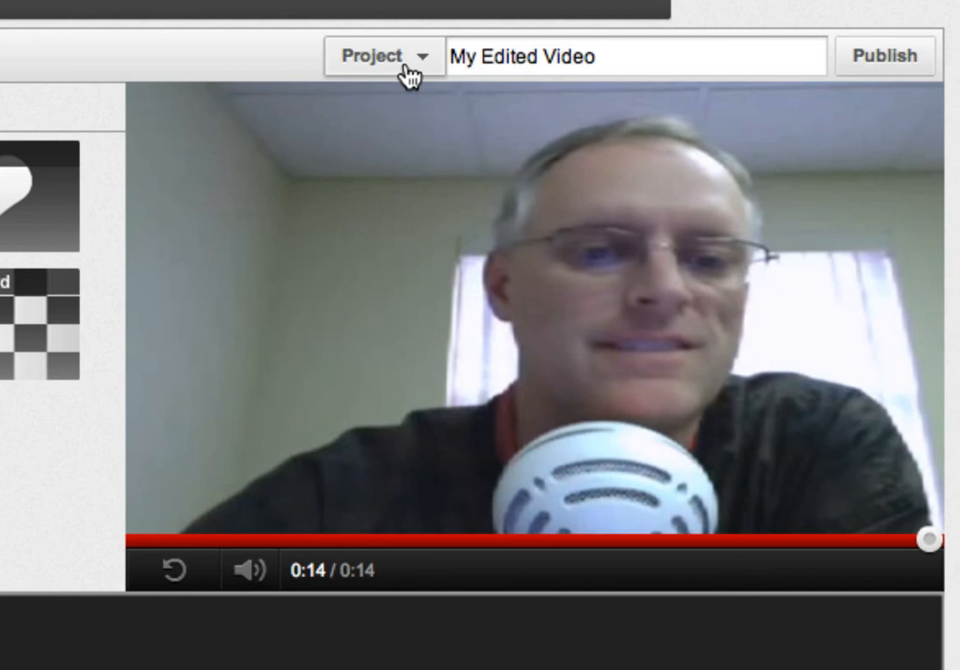
- Rename the project as "My first project" and publish it
{"action": "double_click", "coordinate": [620, 56]}
{"action": "triple_click", "coordinate": [621, 56]}
{"action": "type", "text": "My"}
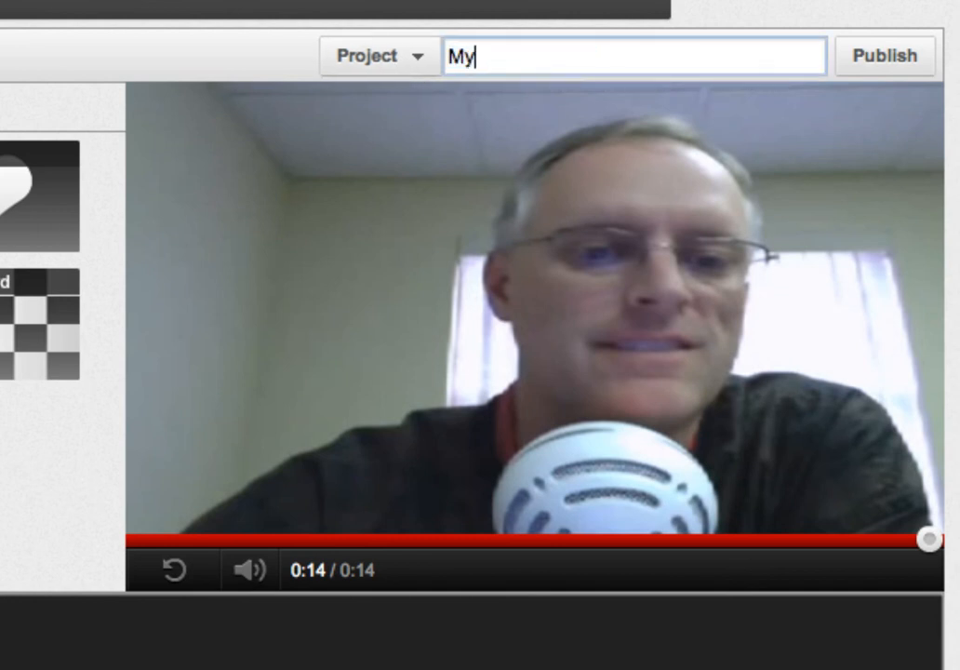
{"action": "type", "text": " first project"}
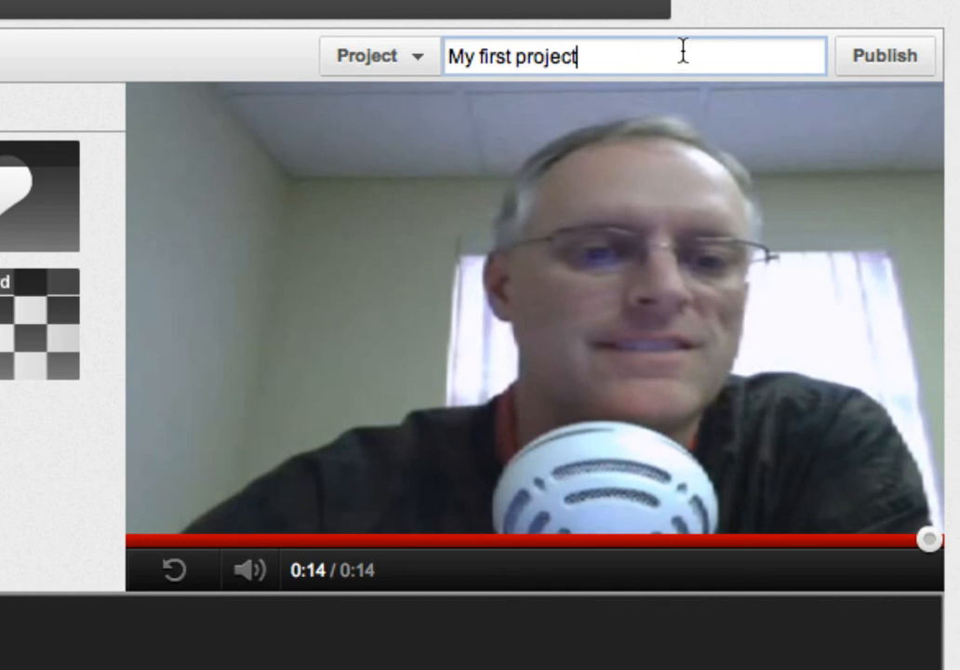
{"action": "left_click", "coordinate": [878, 65]}
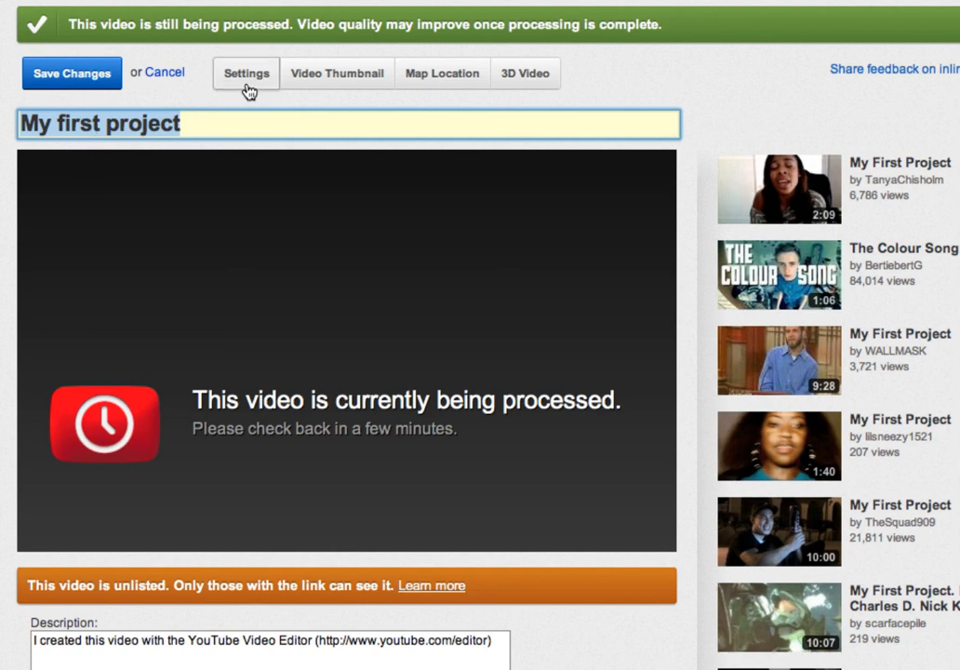
- Open the published "My first project" video from the uploads in the Video Manager and display its share link
{"action": "scroll", "coordinate": [196, 312], "scroll_direction": "down", "scroll_amount": 5}
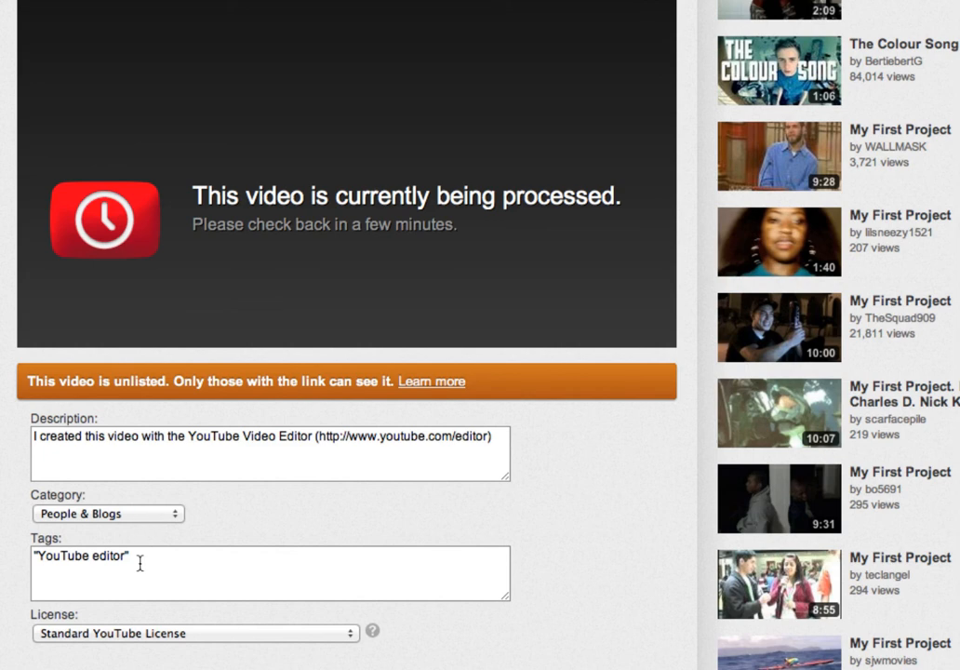
{"action": "scroll", "coordinate": [140, 570], "scroll_direction": "up", "scroll_amount": 5}
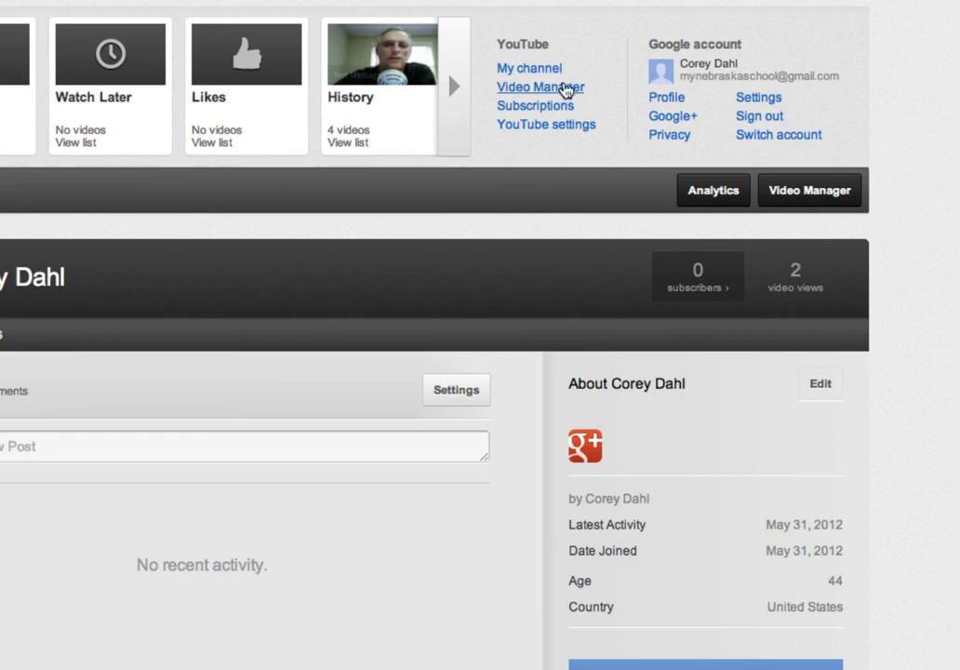
{"action": "left_click", "coordinate": [570, 89]}
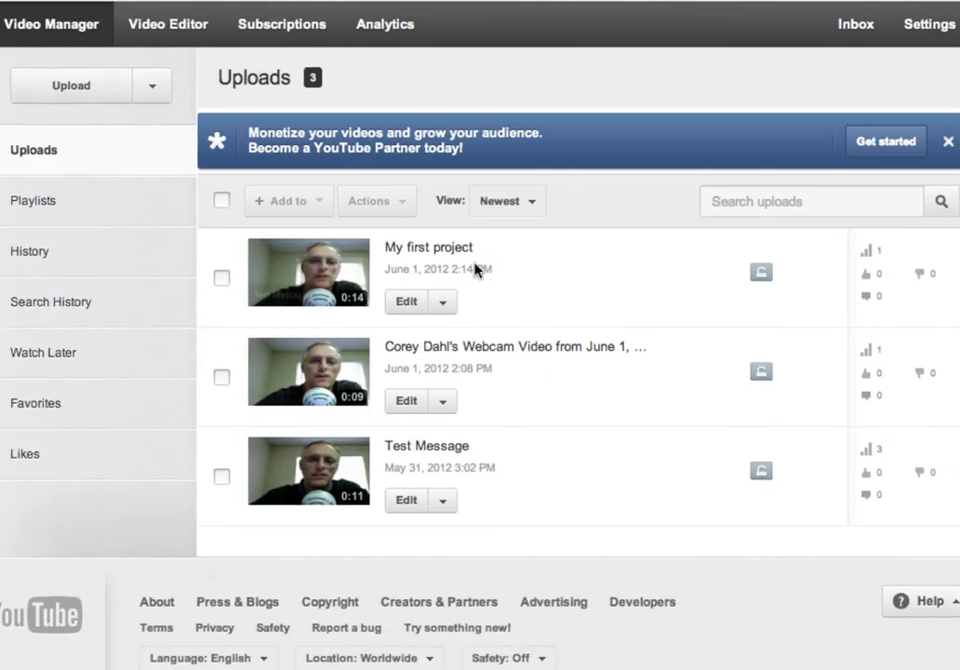
{"action": "left_click", "coordinate": [448, 249]}
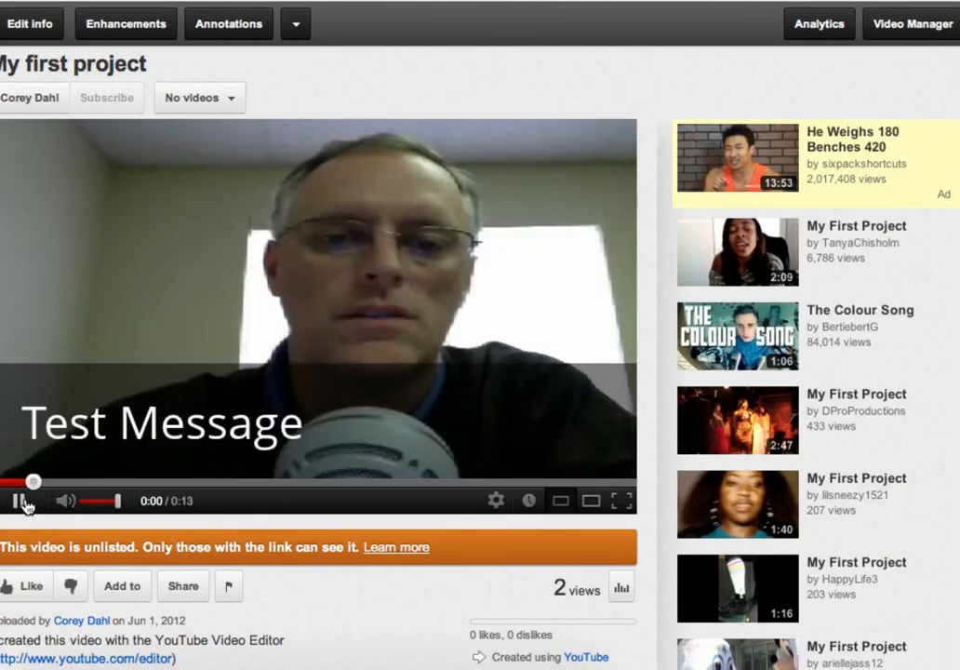
{"action": "left_click", "coordinate": [21, 502]}
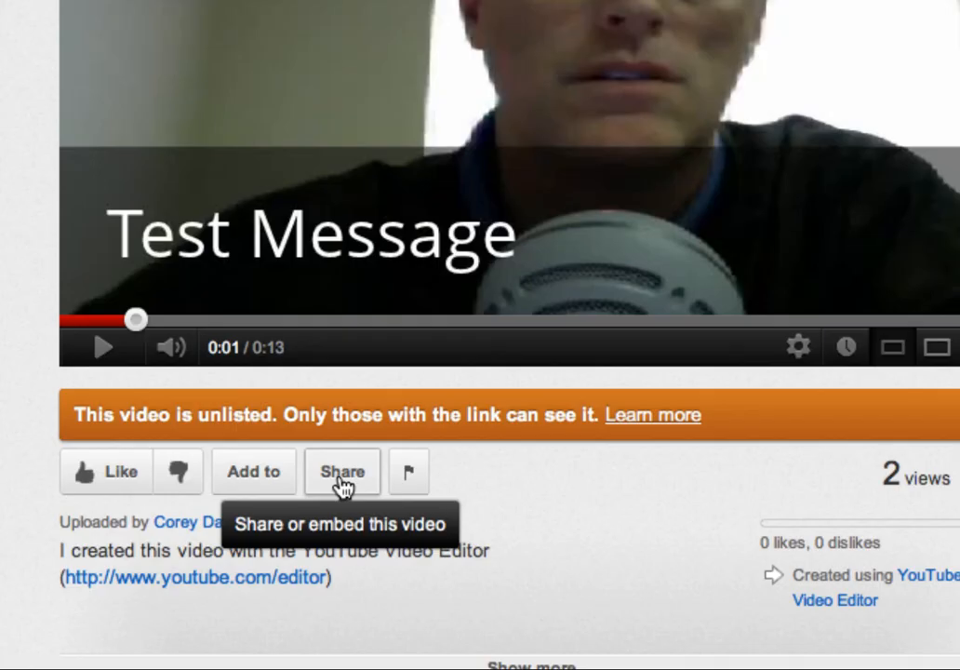
{"action": "left_click", "coordinate": [341, 479]}
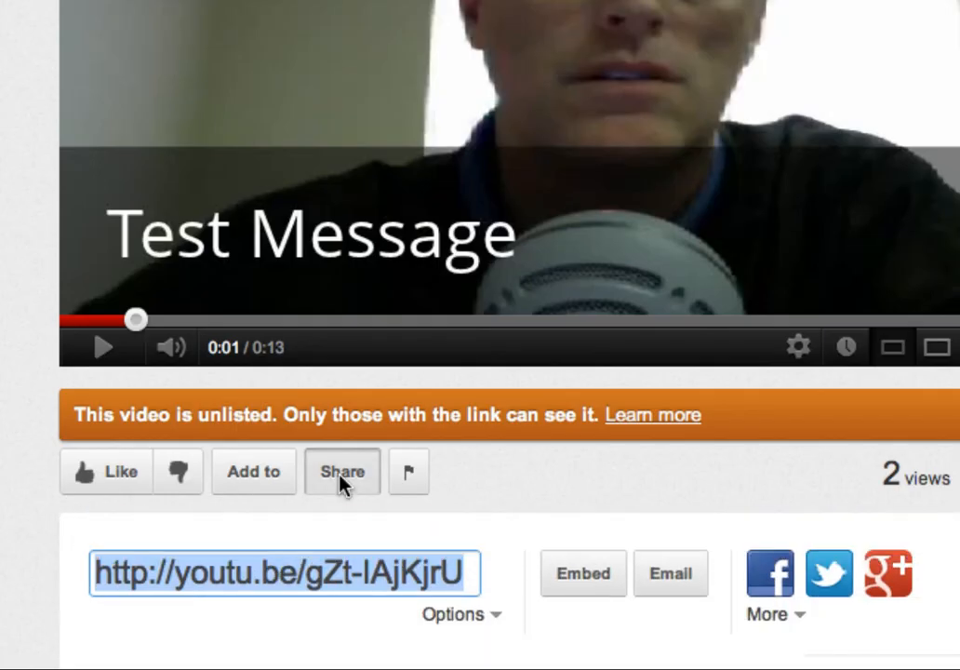